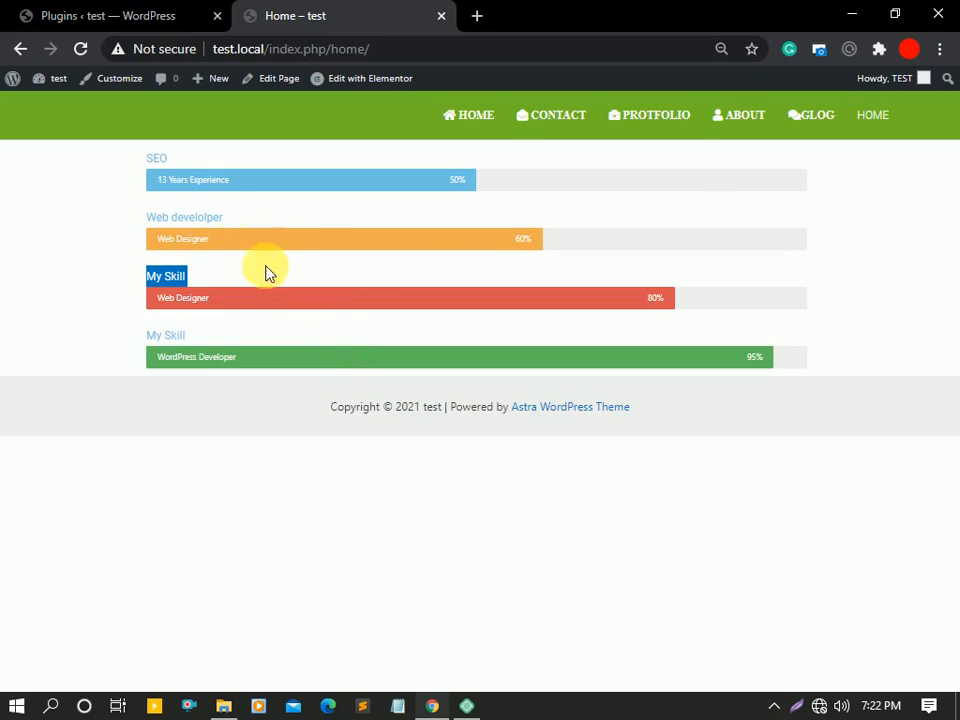
# Go to the pages of the WordPress site and open the Home page for editing in Elementor
pyautogui.click(96, 13)
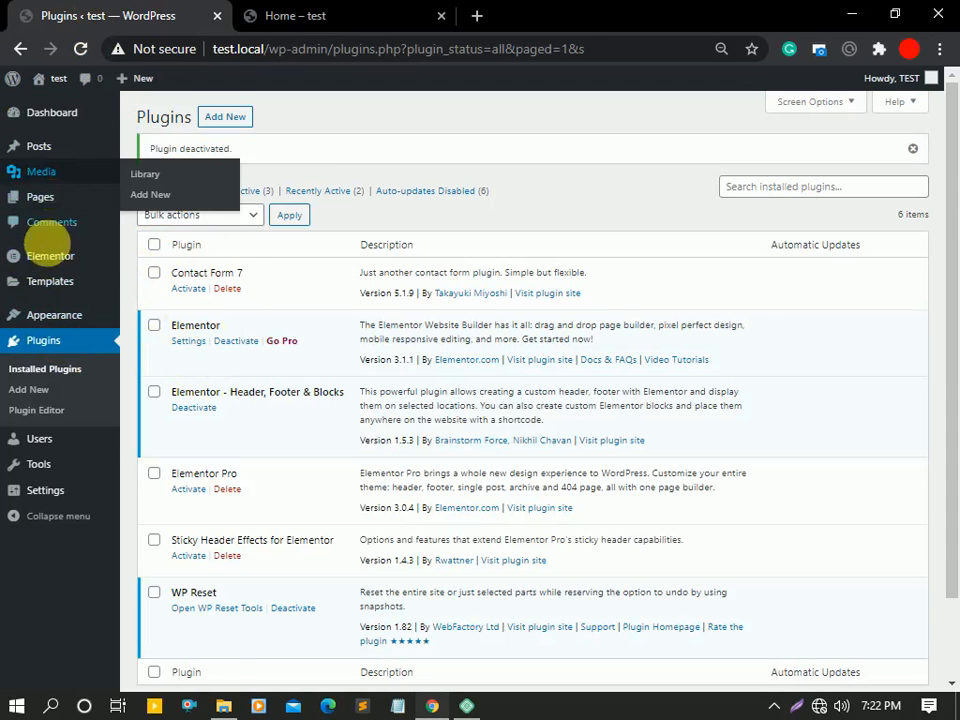
pyautogui.click(57, 205)
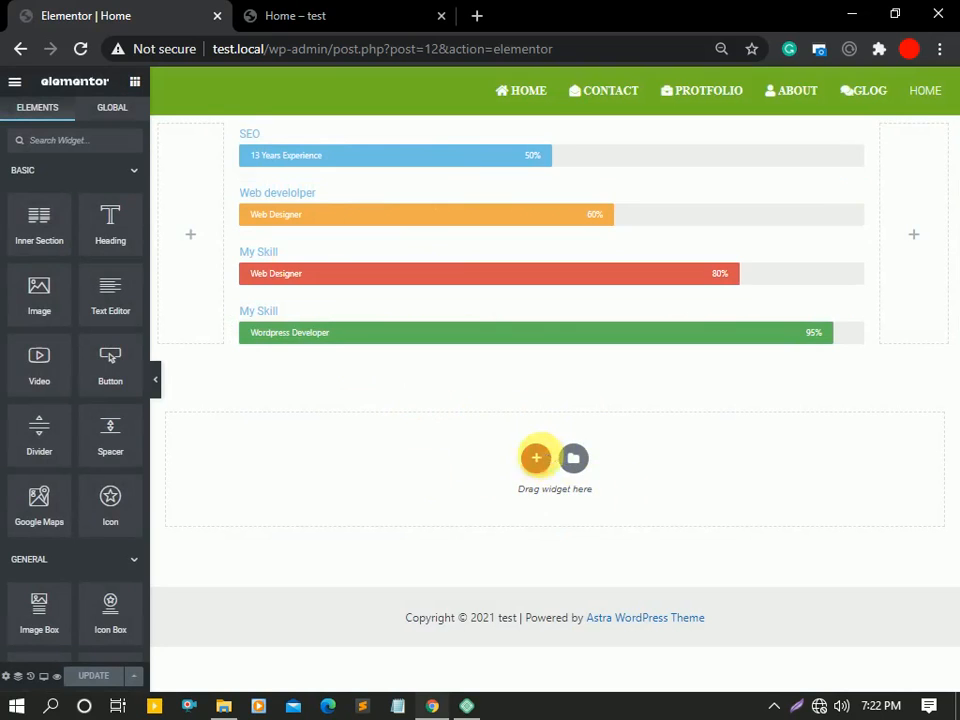
# Add a three-column section below the existing progress bars and widen its middle column to about 76%, narrowing both outer columns
pyautogui.click(545, 462)
pyautogui.click(518, 528)
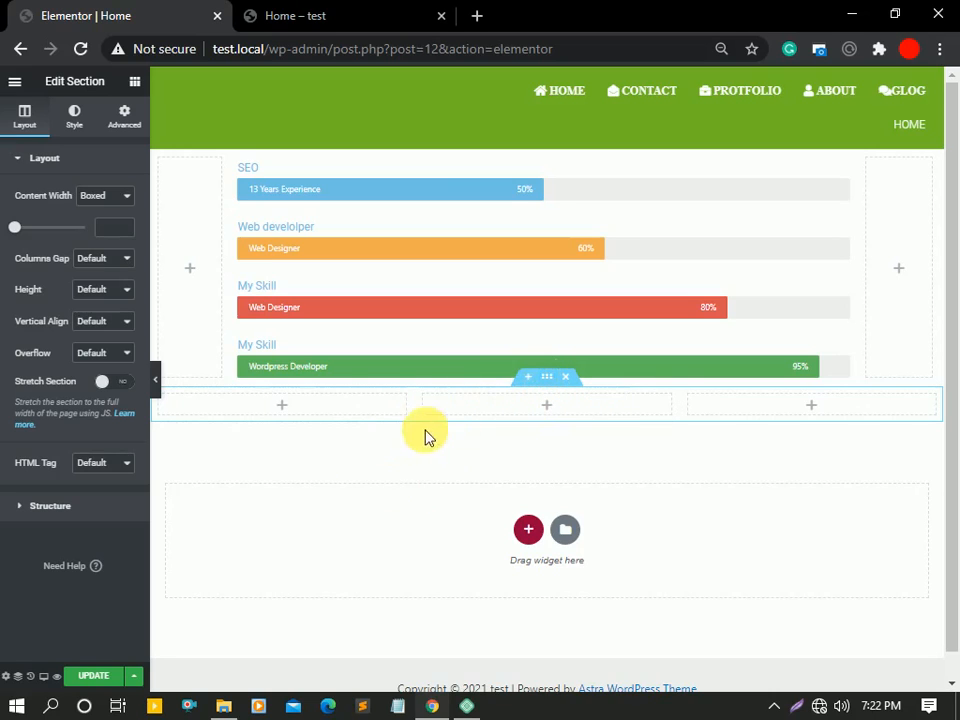
pyautogui.moveTo(414, 403); pyautogui.dragTo(243, 405)
pyautogui.moveTo(678, 408); pyautogui.dragTo(850, 410)
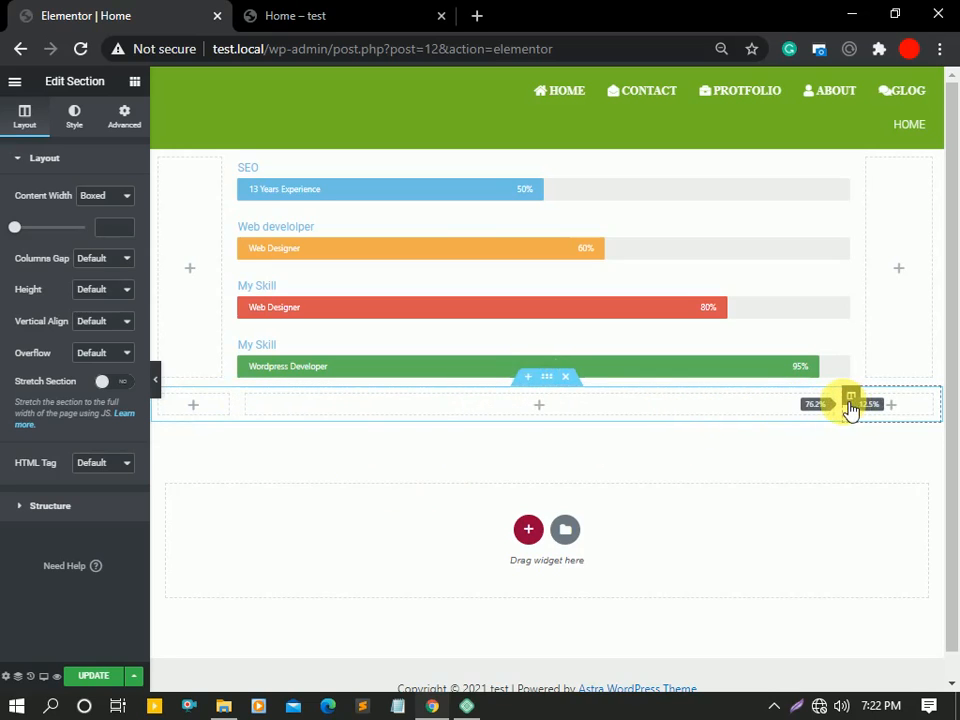
# Find the Progress Bar widget by searching for "pro" and place it in the new section's middle column
pyautogui.click(546, 404)
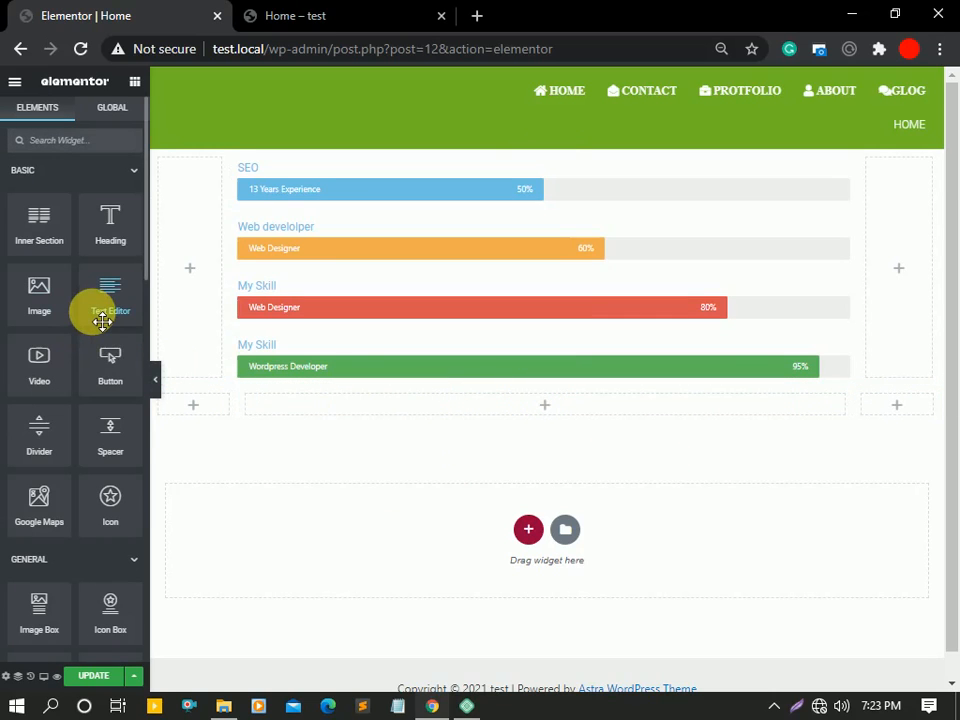
pyautogui.scroll(-4, 66, 335)
pyautogui.scroll(4, 71, 343)
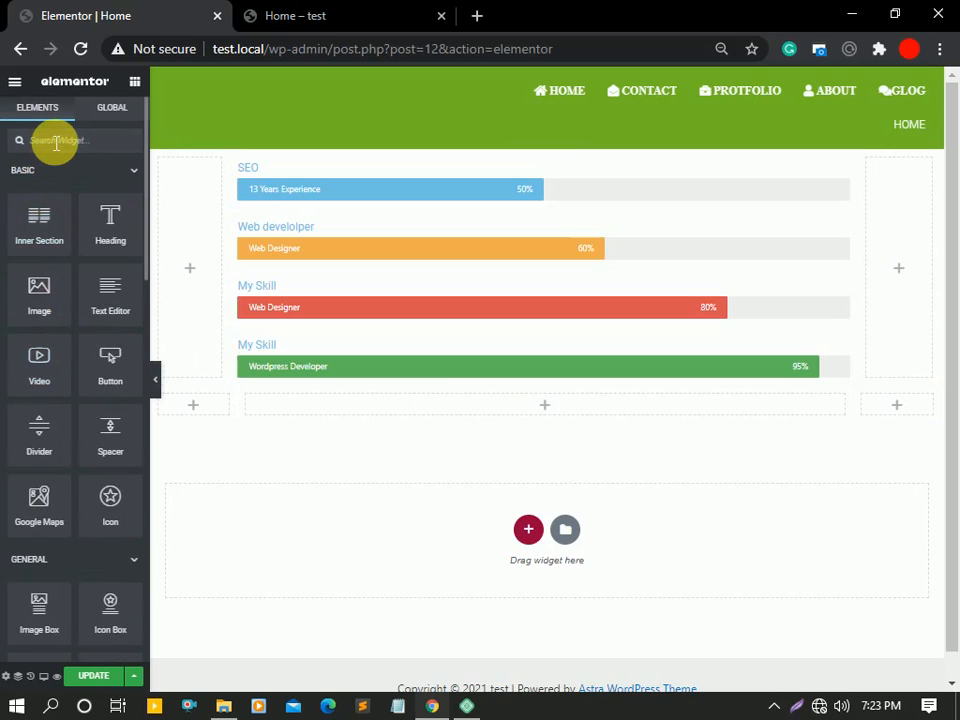
pyautogui.write('pro')
pyautogui.moveTo(47, 207); pyautogui.dragTo(373, 420)
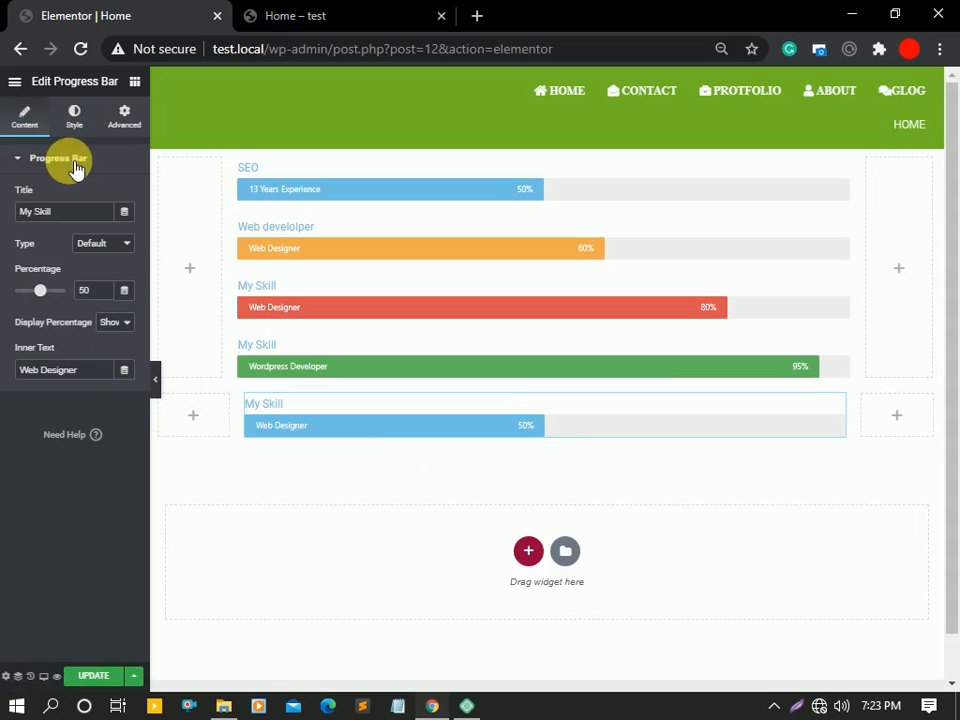
# Set the new progress bar's title to "seo" and delete the old section with the four progress bars
pyautogui.moveTo(66, 212); pyautogui.dragTo(10, 214)
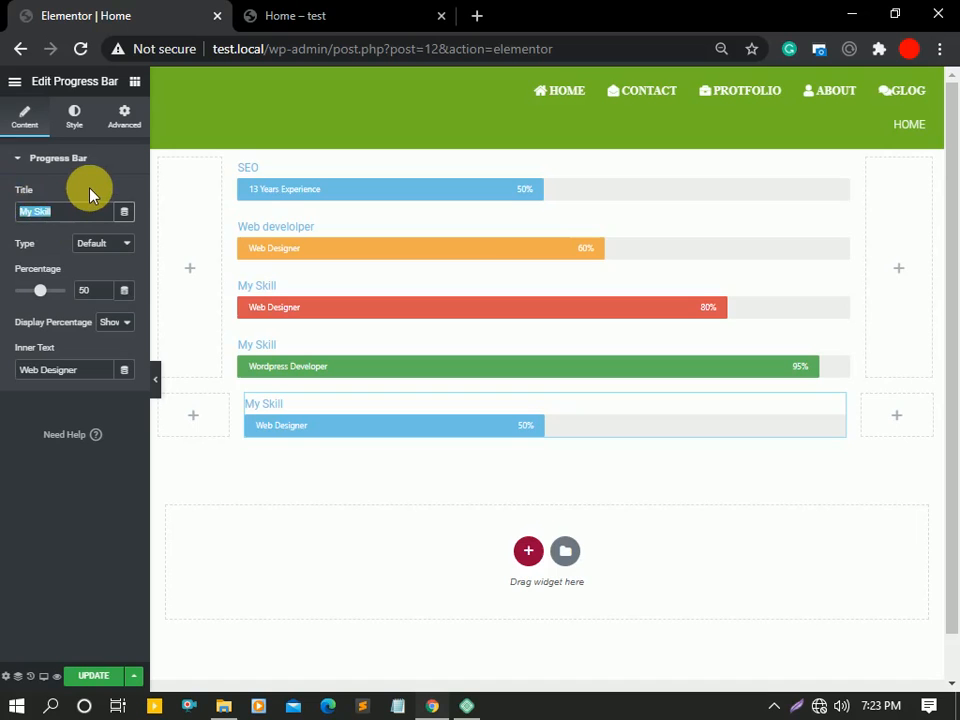
pyautogui.write('seo')
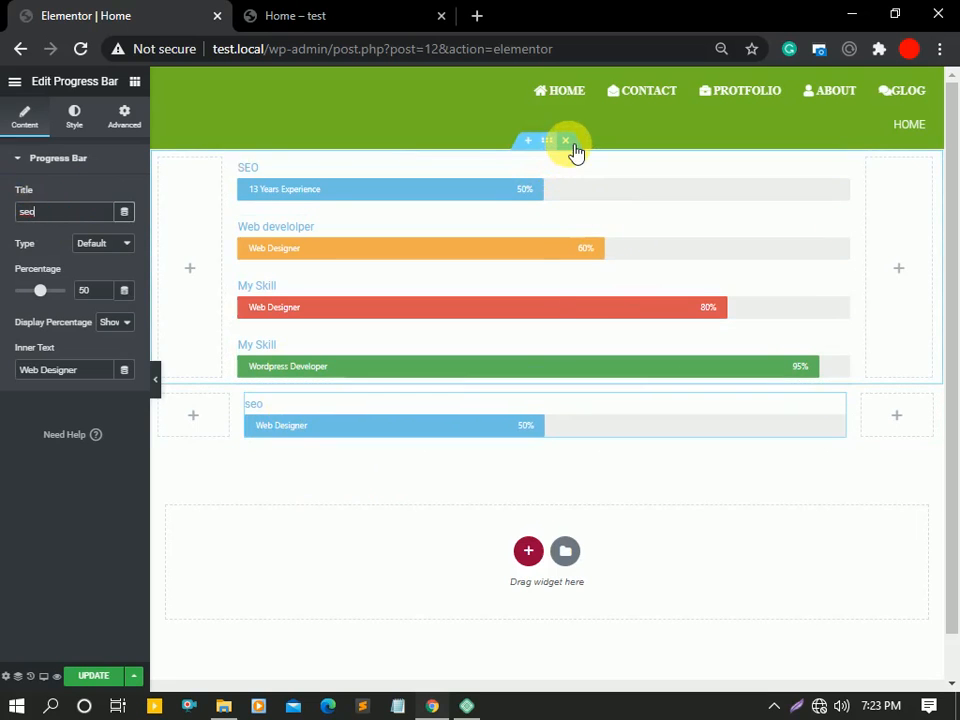
pyautogui.click(568, 142)
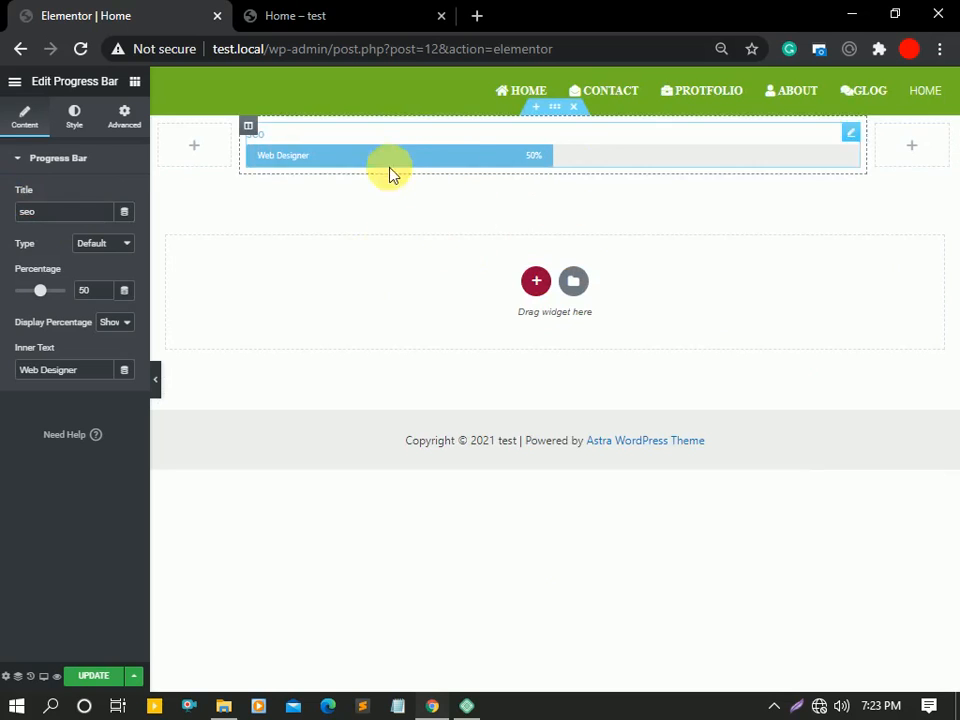
# Try the Info, Success and Warning types on the seo progress bar
pyautogui.click(105, 246)
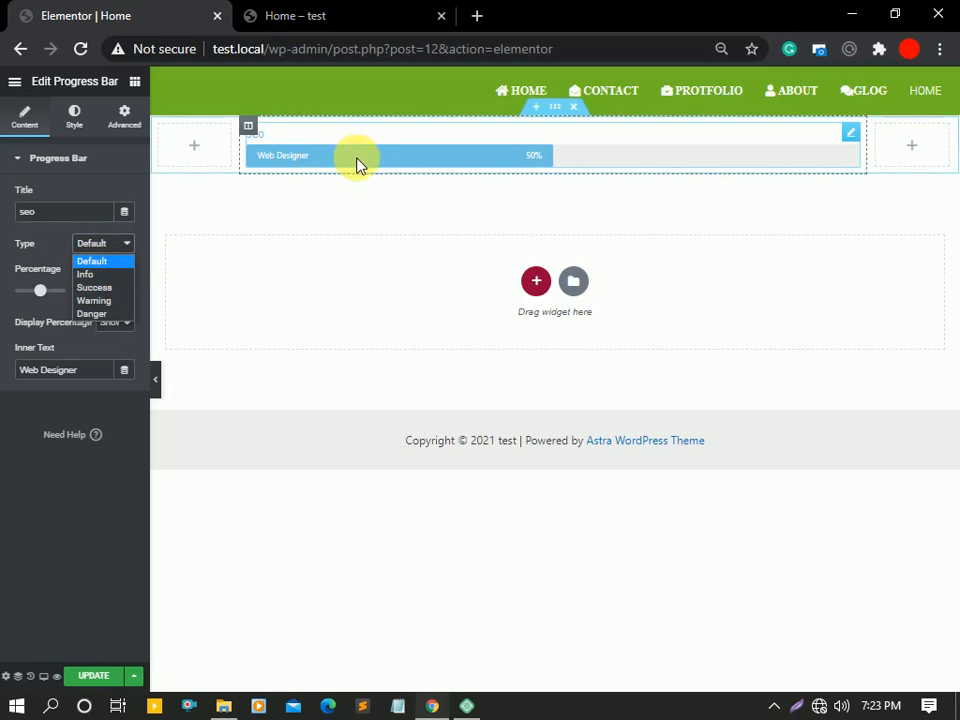
pyautogui.click(90, 275)
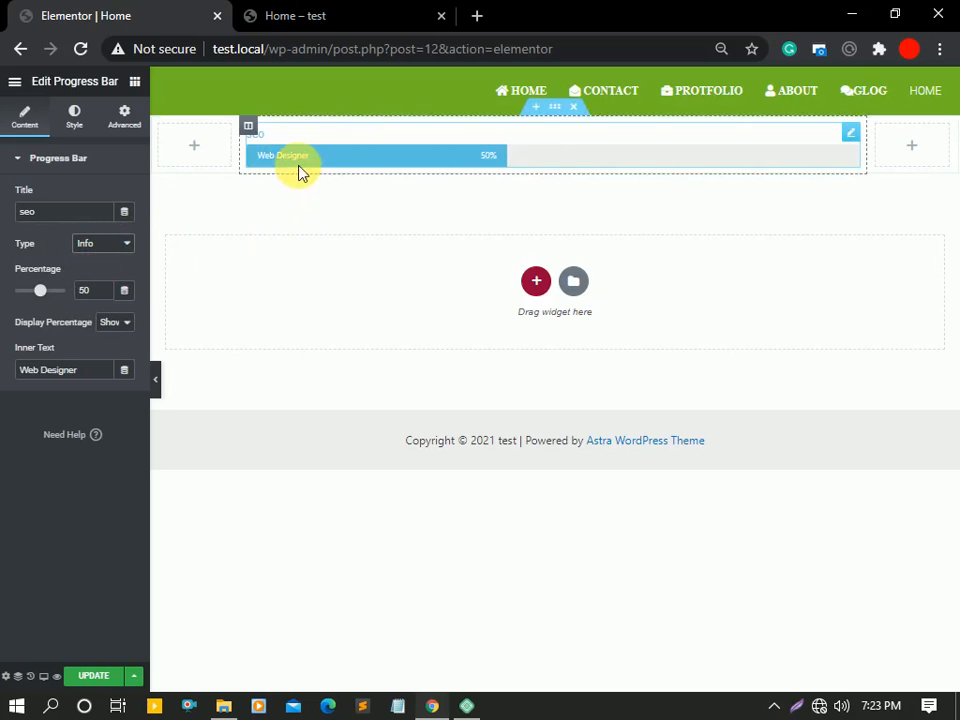
pyautogui.click(108, 244)
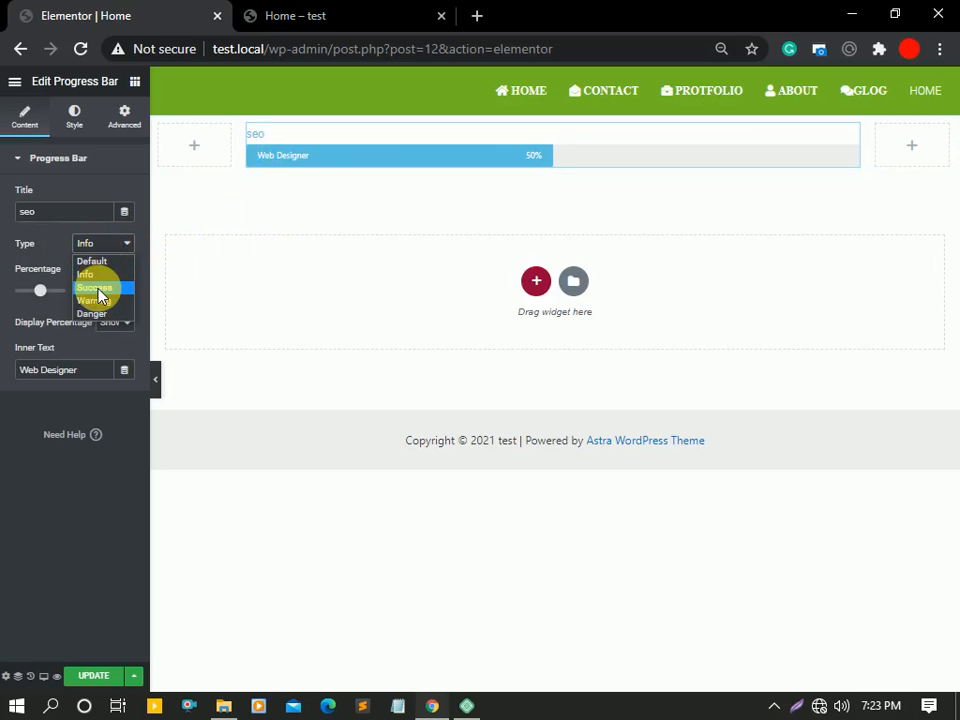
pyautogui.click(98, 288)
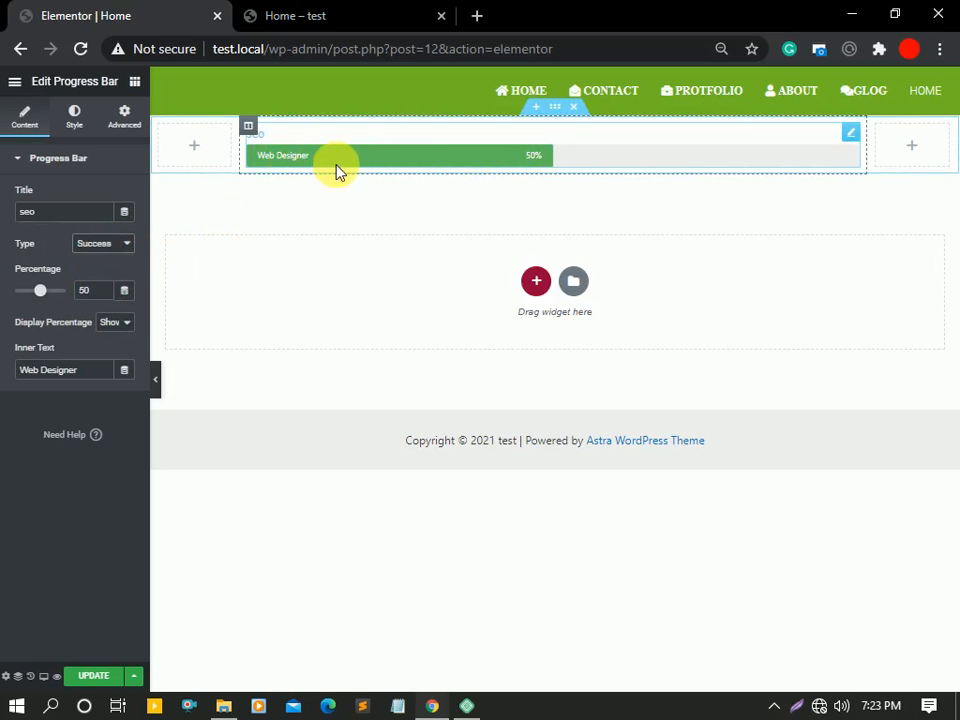
pyautogui.click(98, 248)
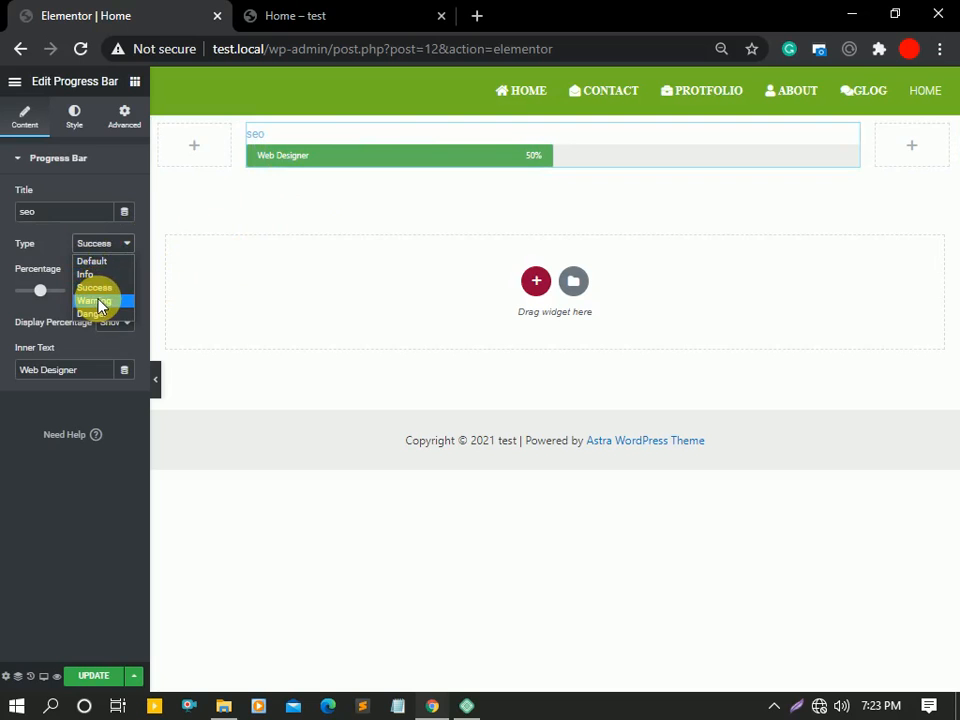
pyautogui.click(110, 301)
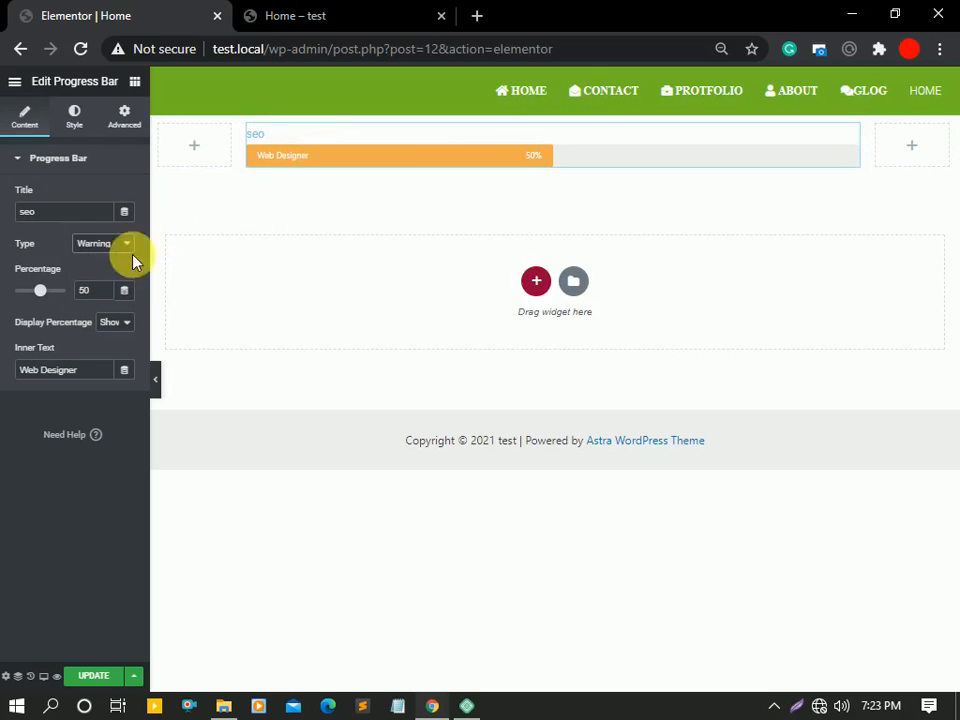
# Set the seo progress bar's type to Danger and its percentage to 91
pyautogui.click(98, 248)
pyautogui.click(96, 315)
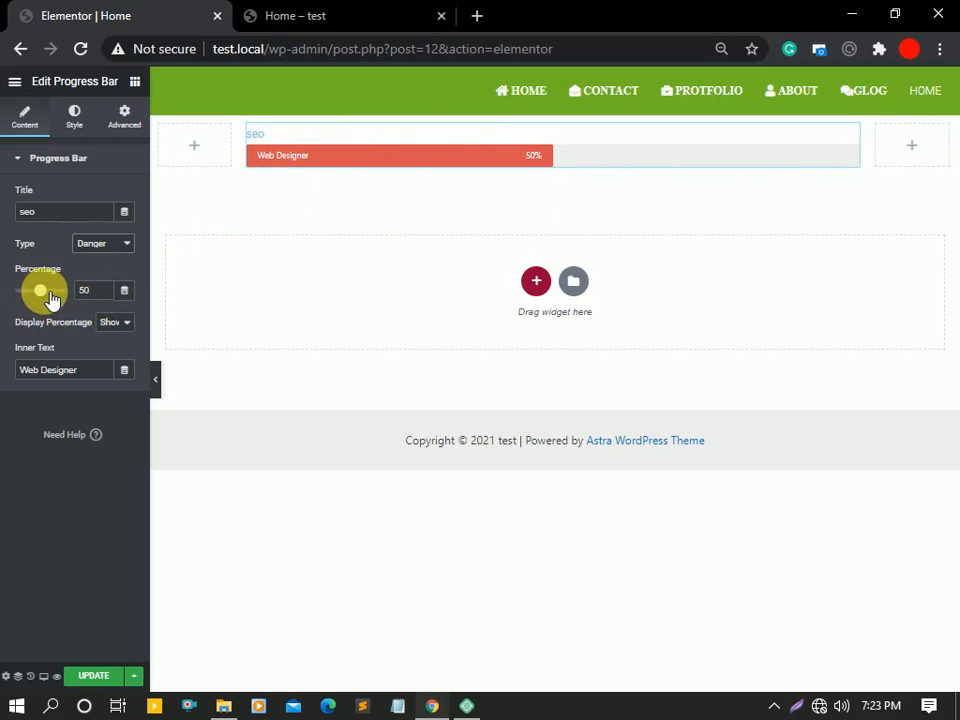
pyautogui.moveTo(51, 298); pyautogui.dragTo(61, 298)
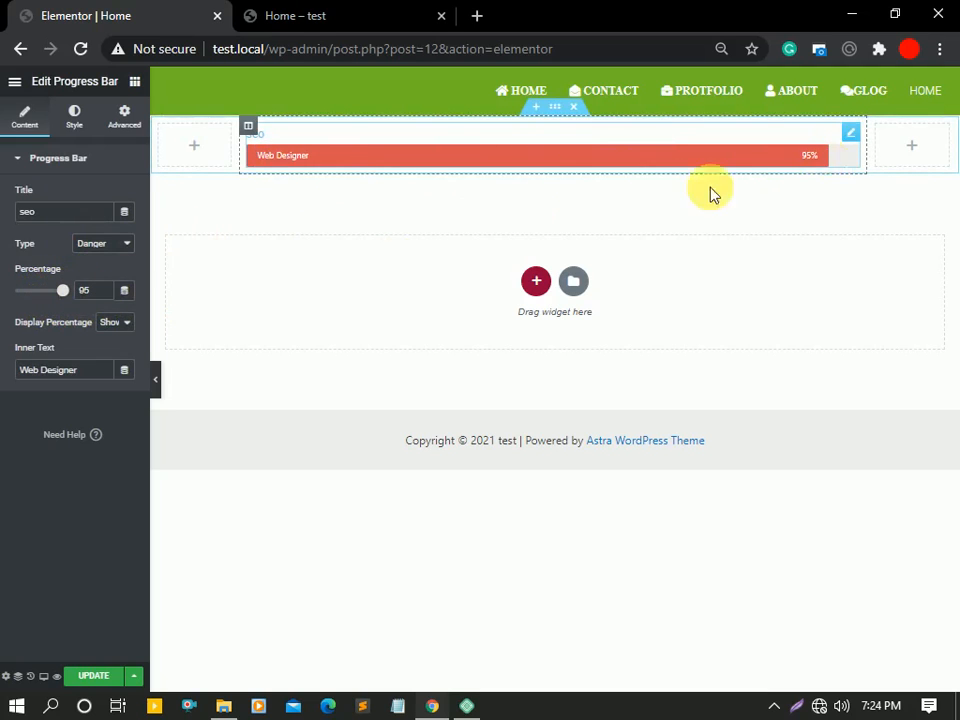
pyautogui.moveTo(72, 297)
pyautogui.mouseDown()
pyautogui.moveTo(33, 295)
pyautogui.moveTo(79, 296)
pyautogui.moveTo(41, 294)
pyautogui.moveTo(64, 296)
pyautogui.mouseUp()
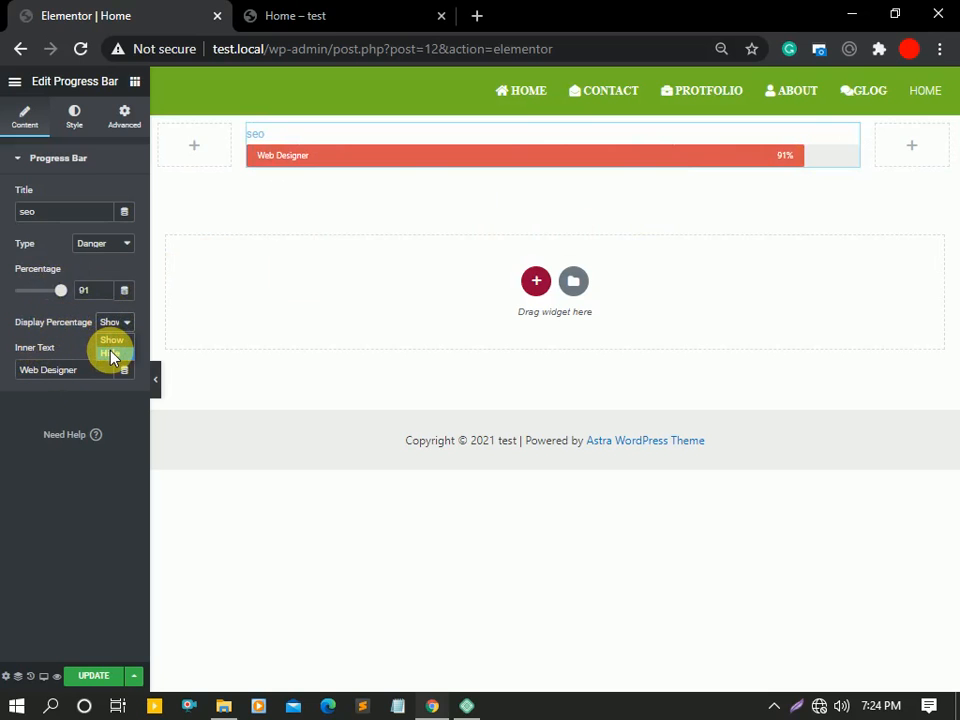
# Toggle the bar's Display Percentage option between Hide and Show, ending on Show
pyautogui.click(111, 355)
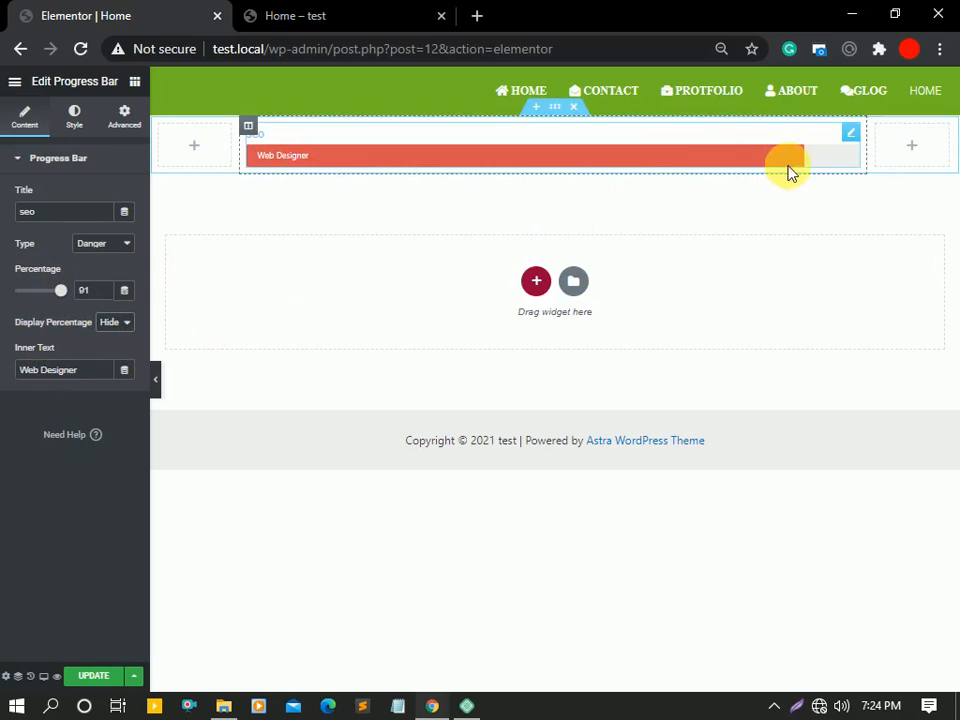
pyautogui.click(112, 323)
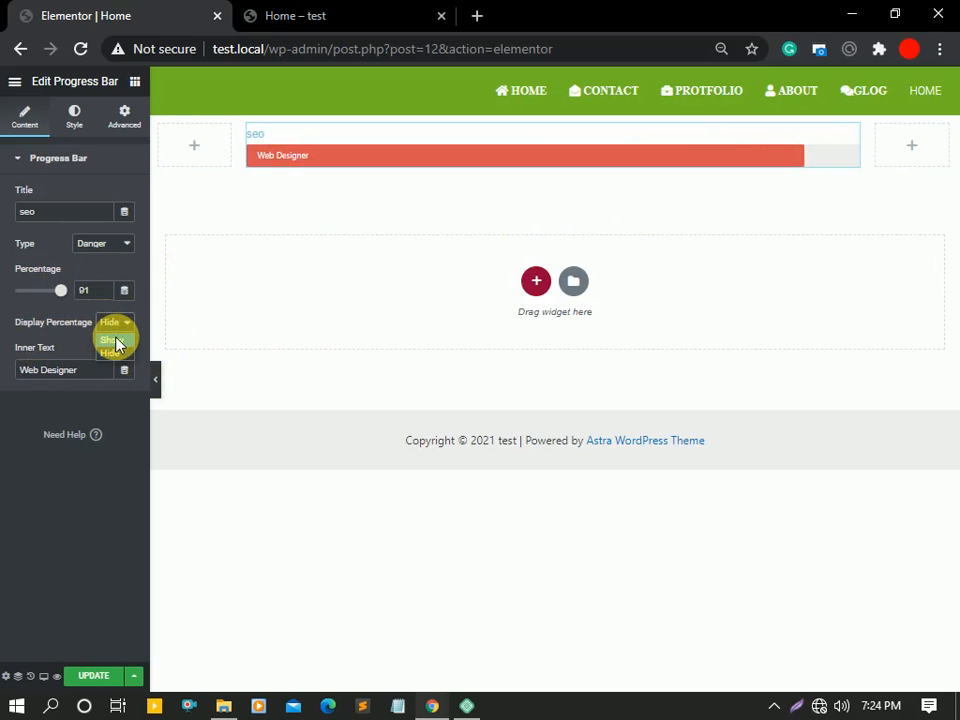
pyautogui.click(112, 341)
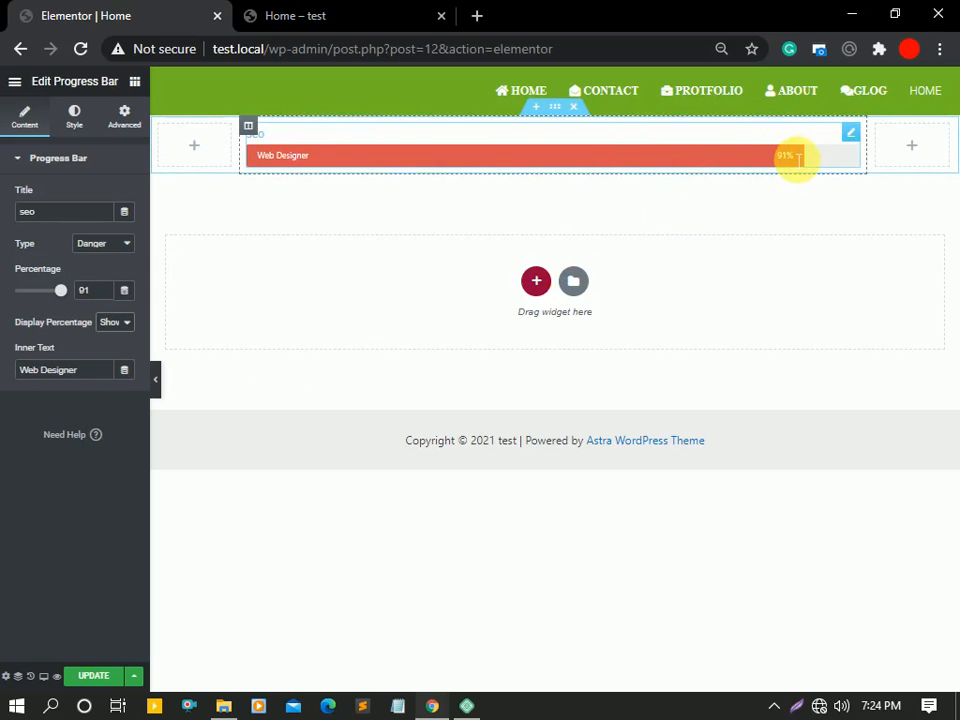
pyautogui.click(112, 323)
pyautogui.click(111, 355)
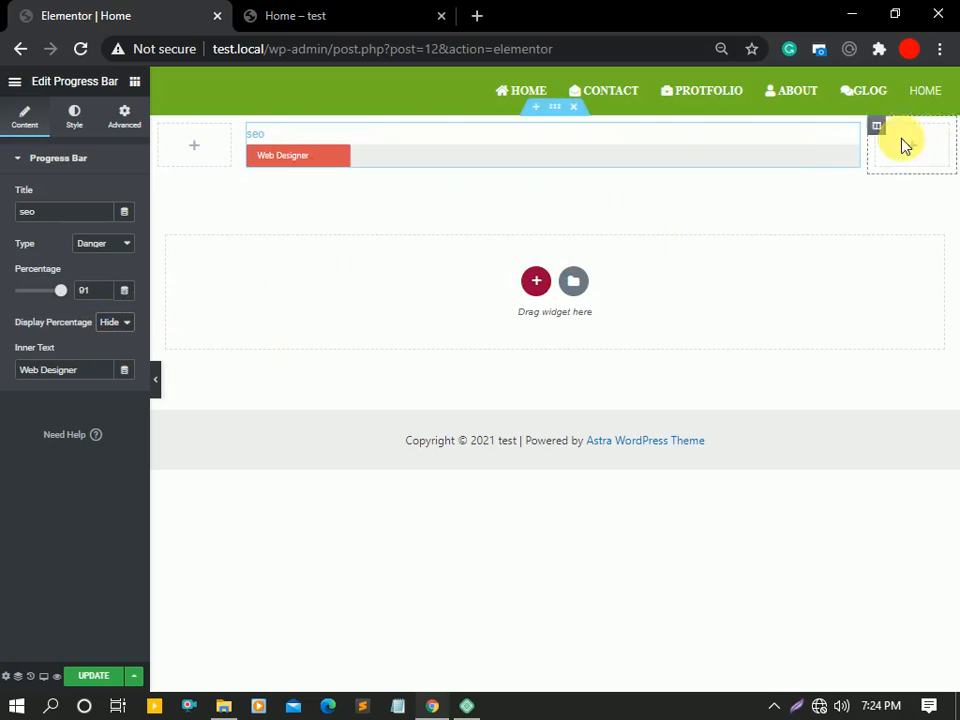
pyautogui.click(112, 323)
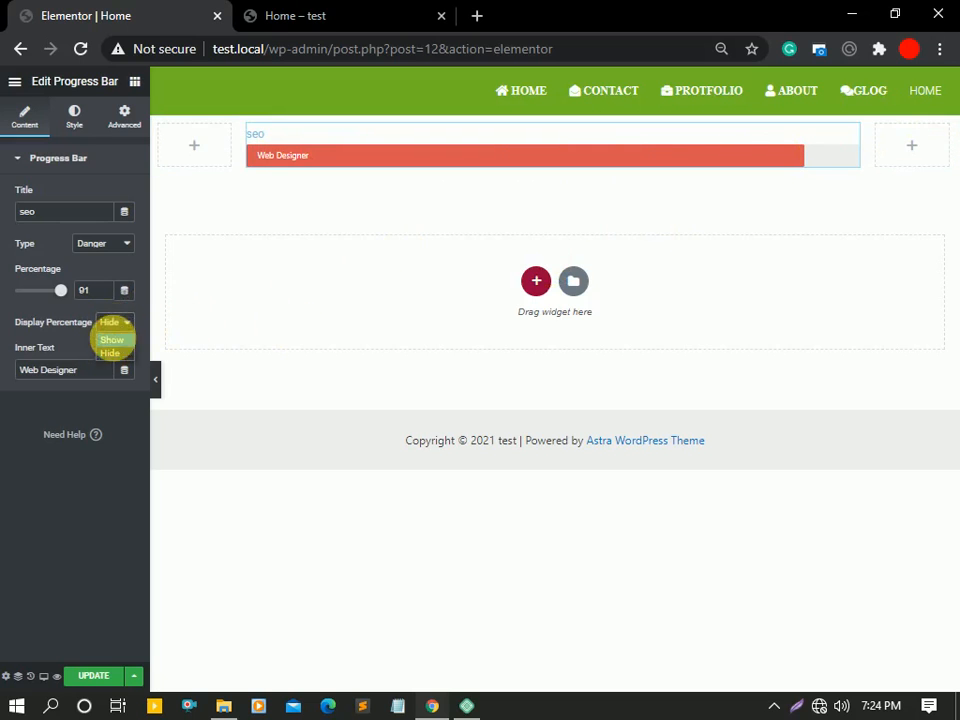
pyautogui.click(112, 341)
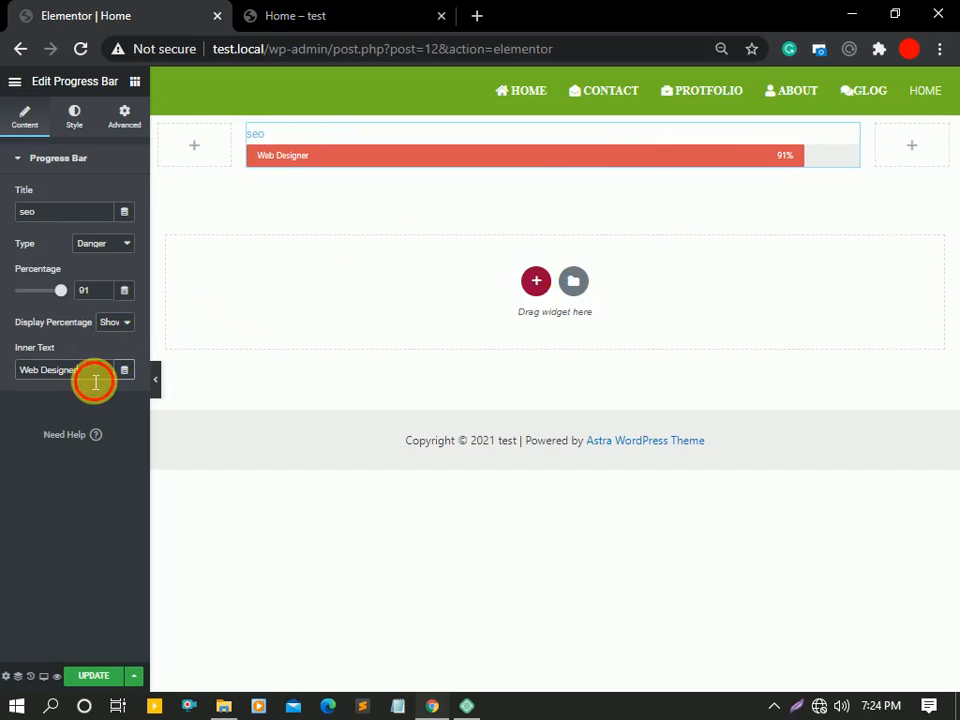
# Clear the inner text of the seo progress bar
pyautogui.tripleClick(32, 377)
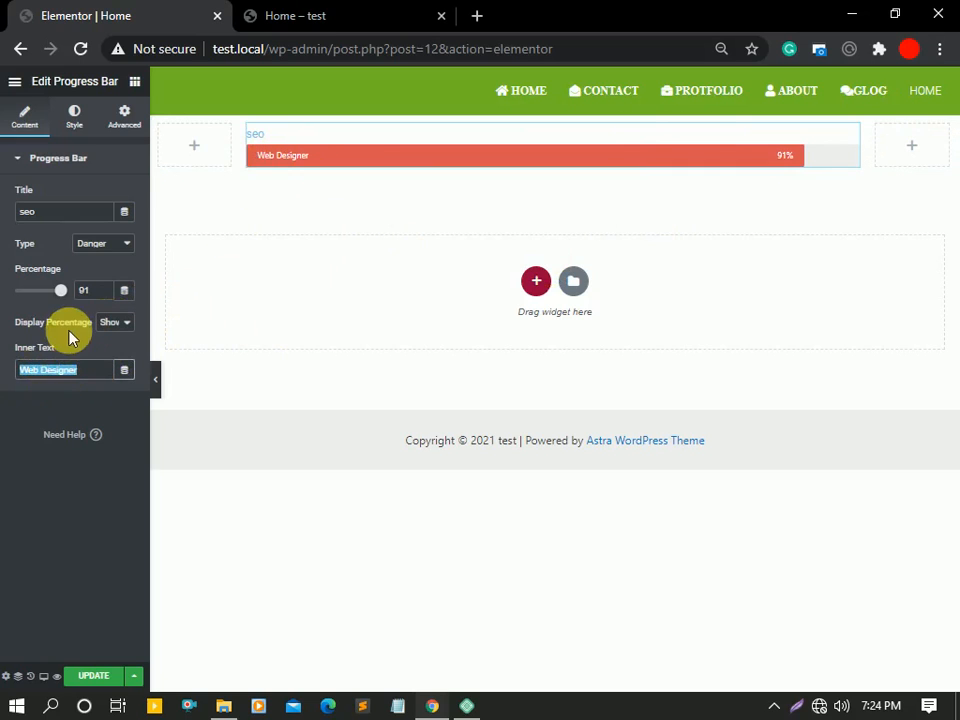
pyautogui.write('d')
pyautogui.press('BackSpace')
pyautogui.press('BackSpace')
pyautogui.press('BackSpace')
pyautogui.press('BackSpace')
pyautogui.press('BackSpace')
pyautogui.press('BackSpace')
pyautogui.press('BackSpace')
pyautogui.press('BackSpace')
pyautogui.press('BackSpace')
pyautogui.press('BackSpace')
pyautogui.press('BackSpace')
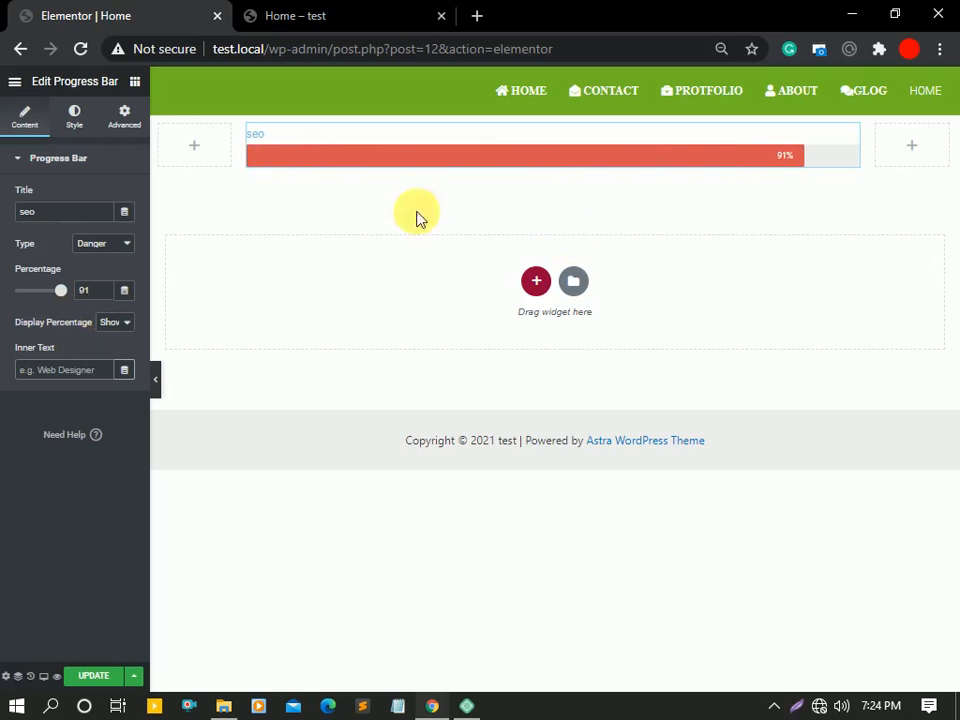
# Set the progress bar's fill color to black (#000000) in its style settings
pyautogui.click(80, 128)
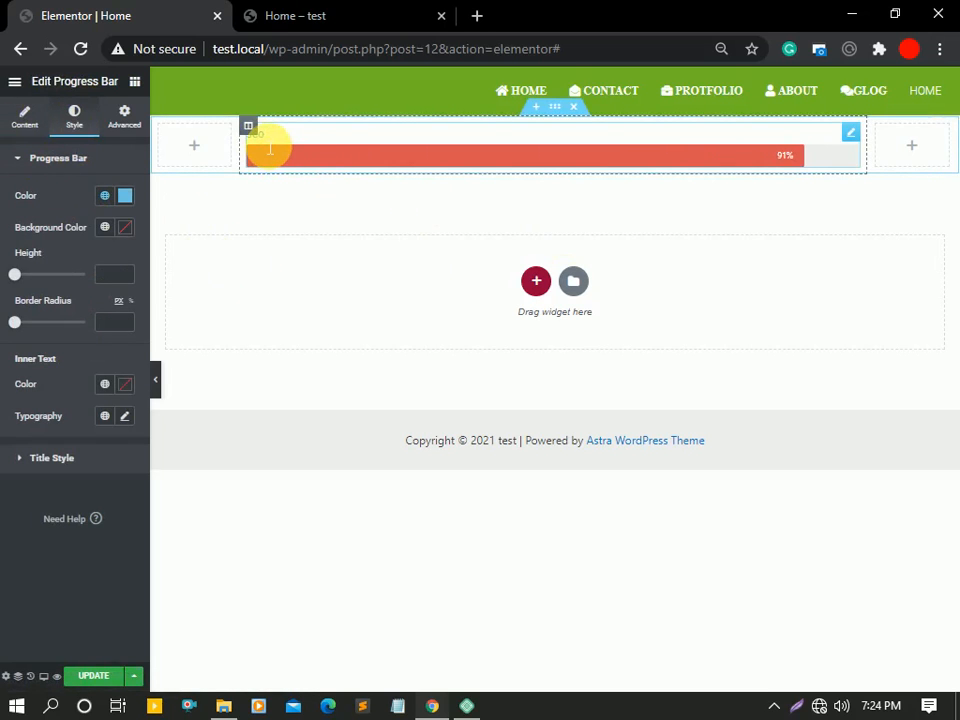
pyautogui.click(124, 196)
pyautogui.moveTo(122, 317); pyautogui.dragTo(110, 421)
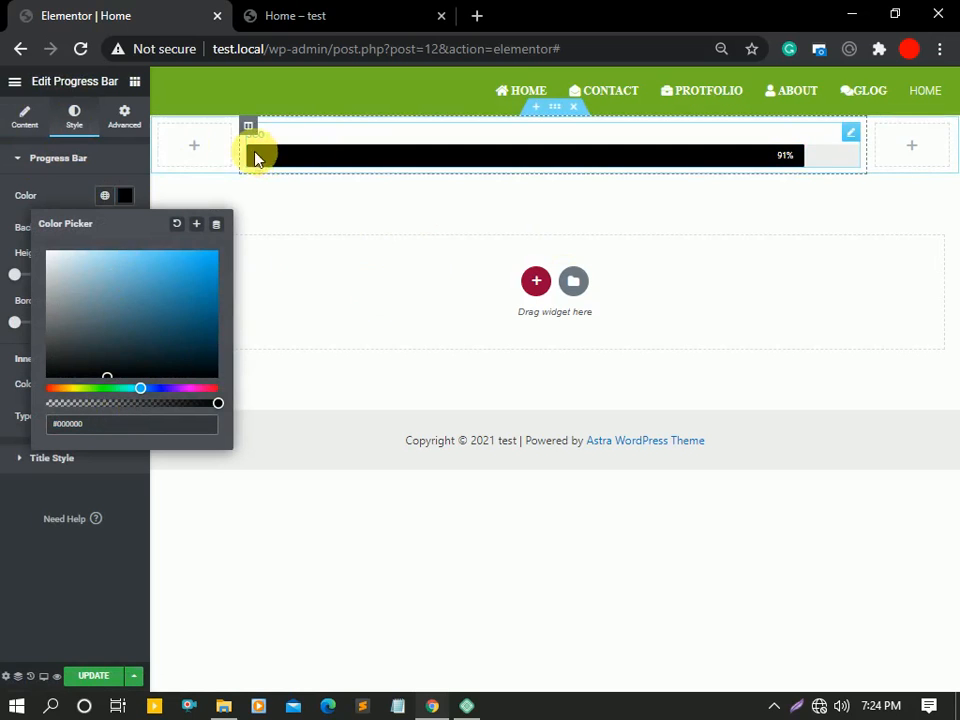
pyautogui.click(134, 201)
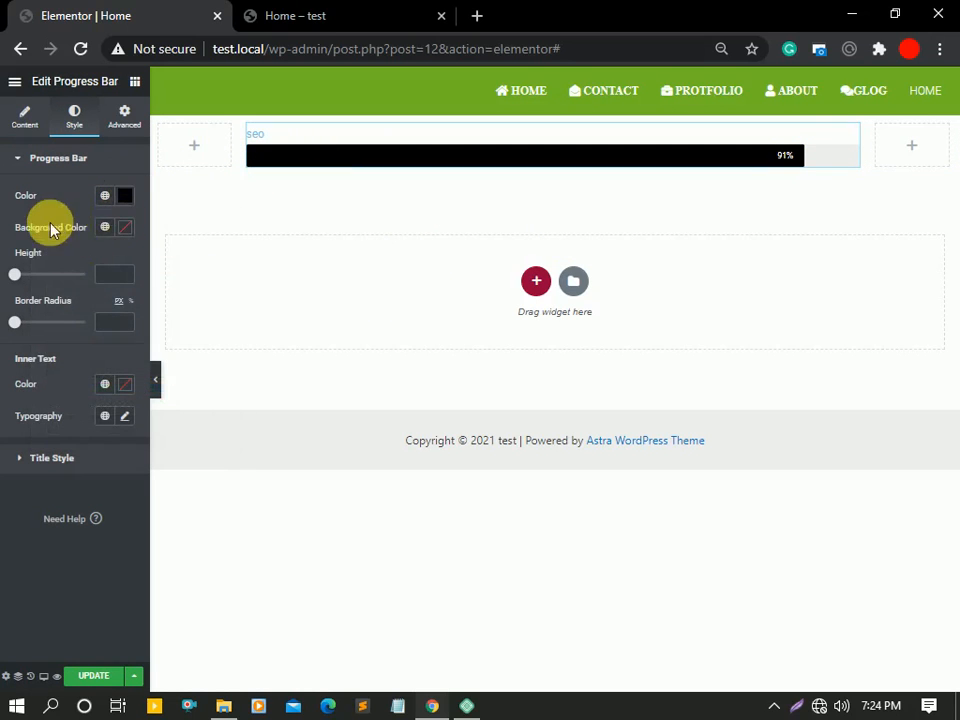
# Set the progress bar's background color to a bright red
pyautogui.click(124, 228)
pyautogui.click(207, 303)
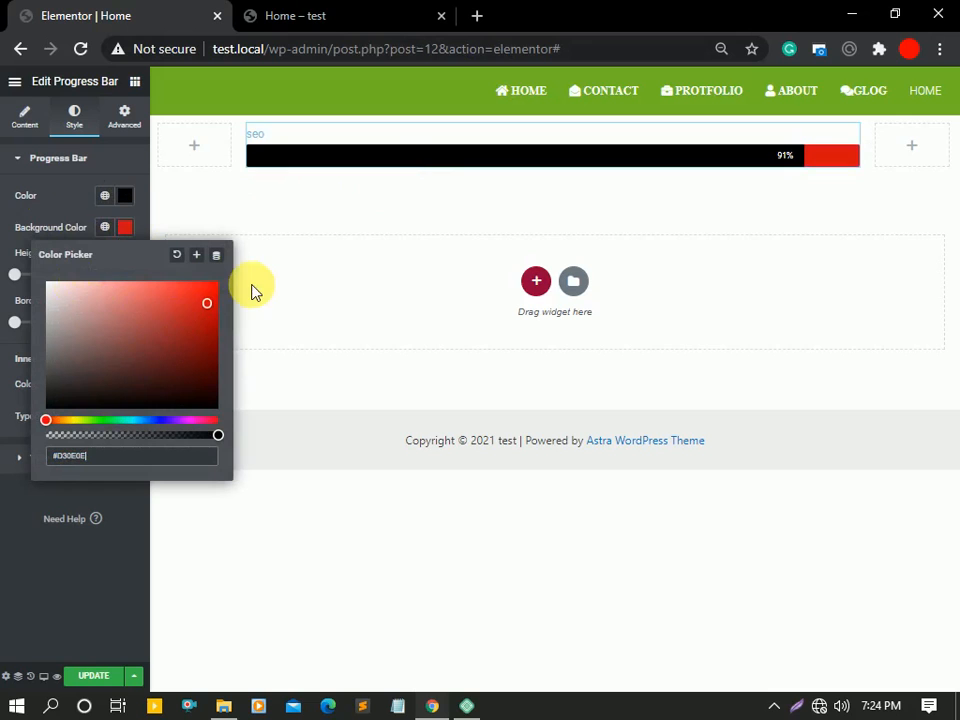
pyautogui.moveTo(168, 292); pyautogui.dragTo(218, 283)
pyautogui.click(130, 232)
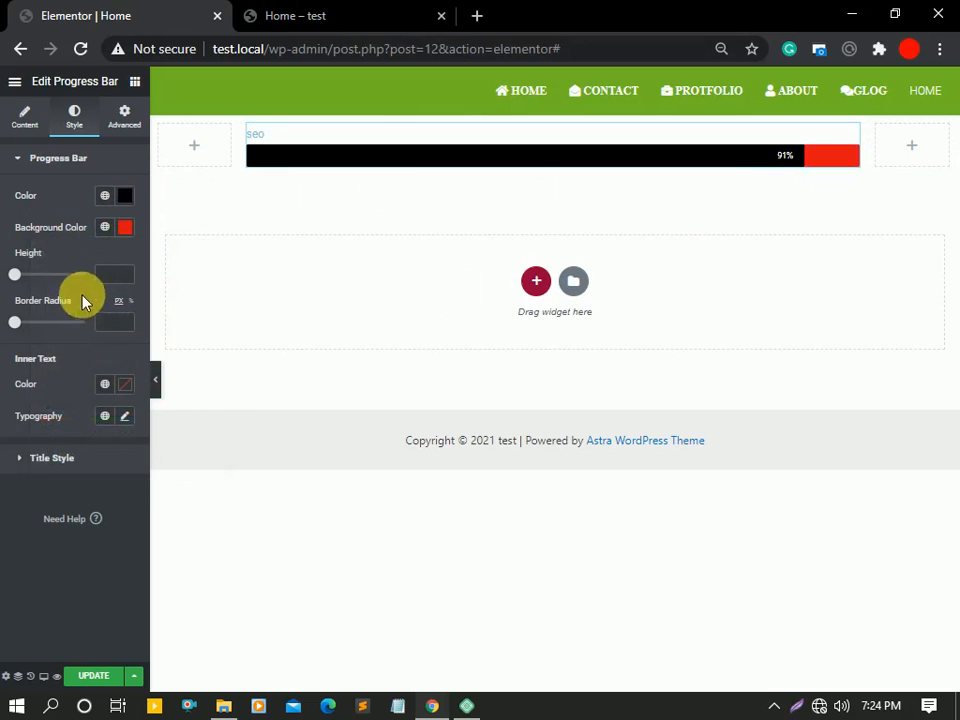
# Set the progress bar's height to 51 and its border radius to 71 px
pyautogui.moveTo(20, 276); pyautogui.dragTo(50, 274)
pyautogui.moveTo(20, 329); pyautogui.dragTo(53, 329)
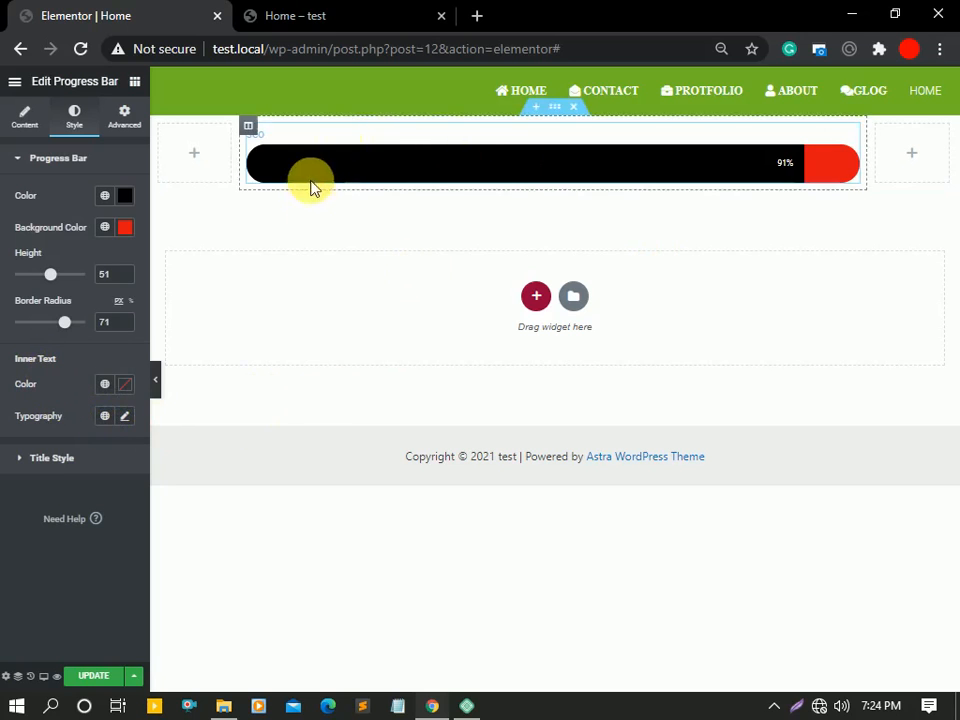
# Set the progress bar's inner text color to white (#FFFFFF)
pyautogui.click(127, 385)
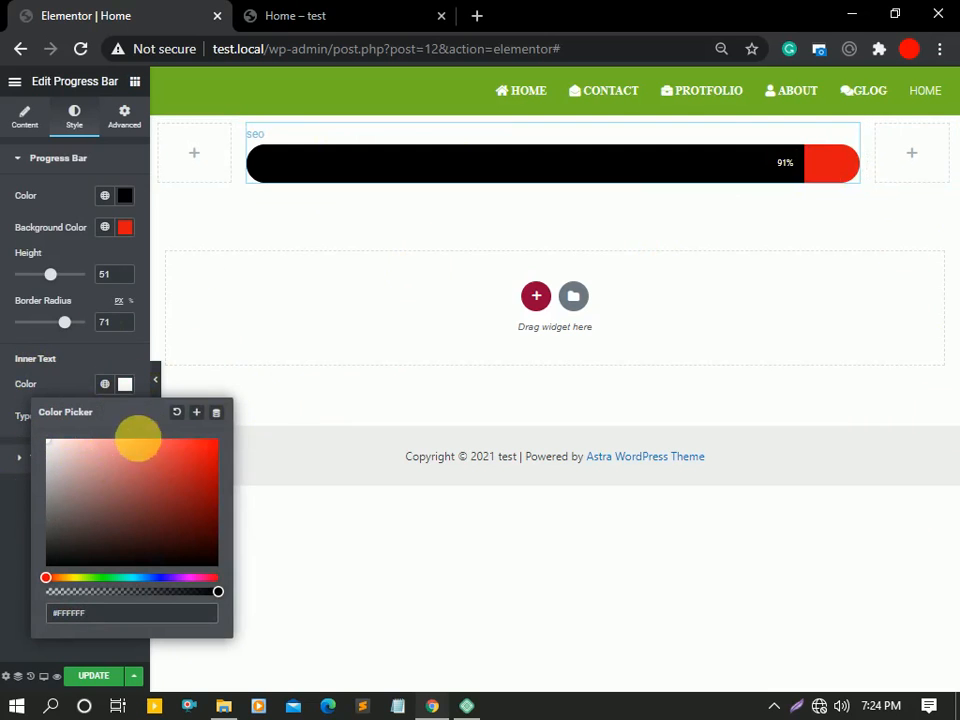
pyautogui.click(69, 352)
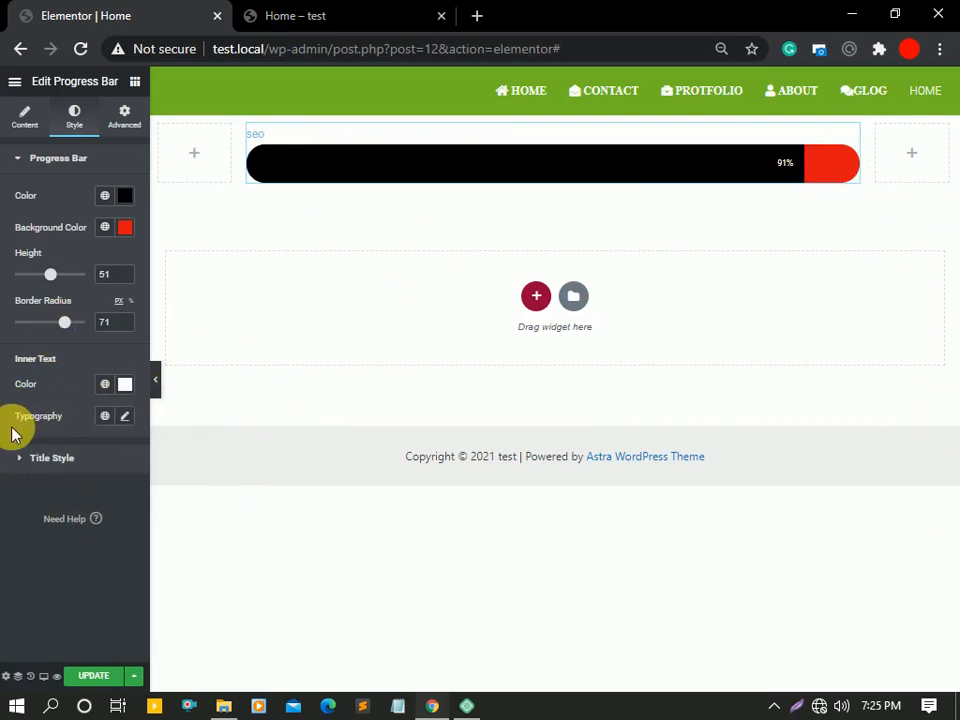
# Set the progress bar's inner text typography to the Helvetica family, size 20 px and weight 900
pyautogui.click(124, 421)
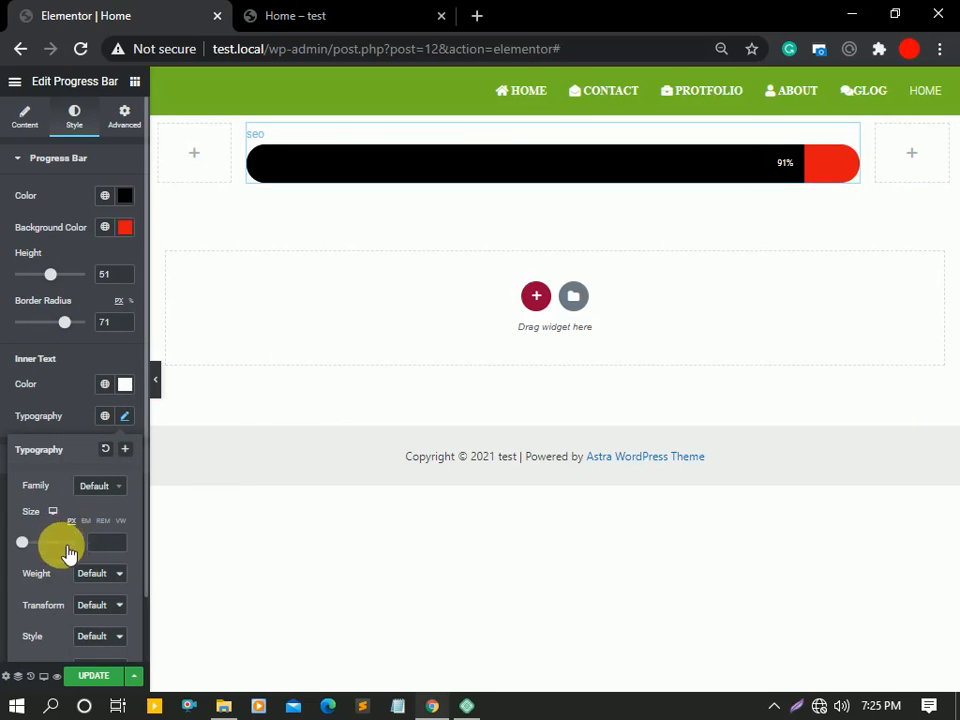
pyautogui.click(95, 486)
pyautogui.click(107, 539)
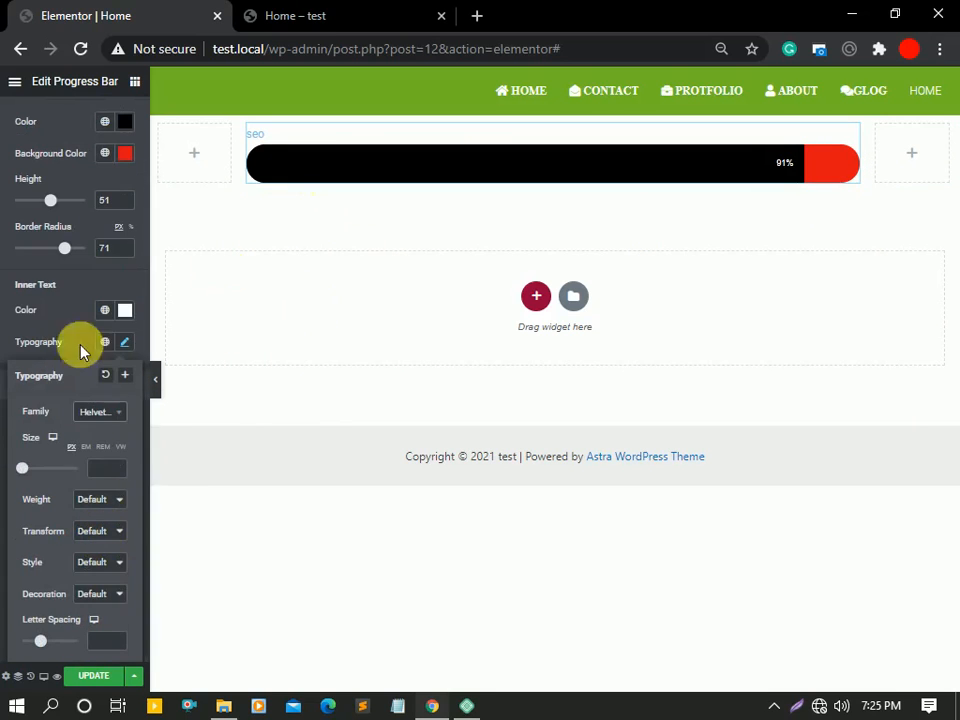
pyautogui.write('20')
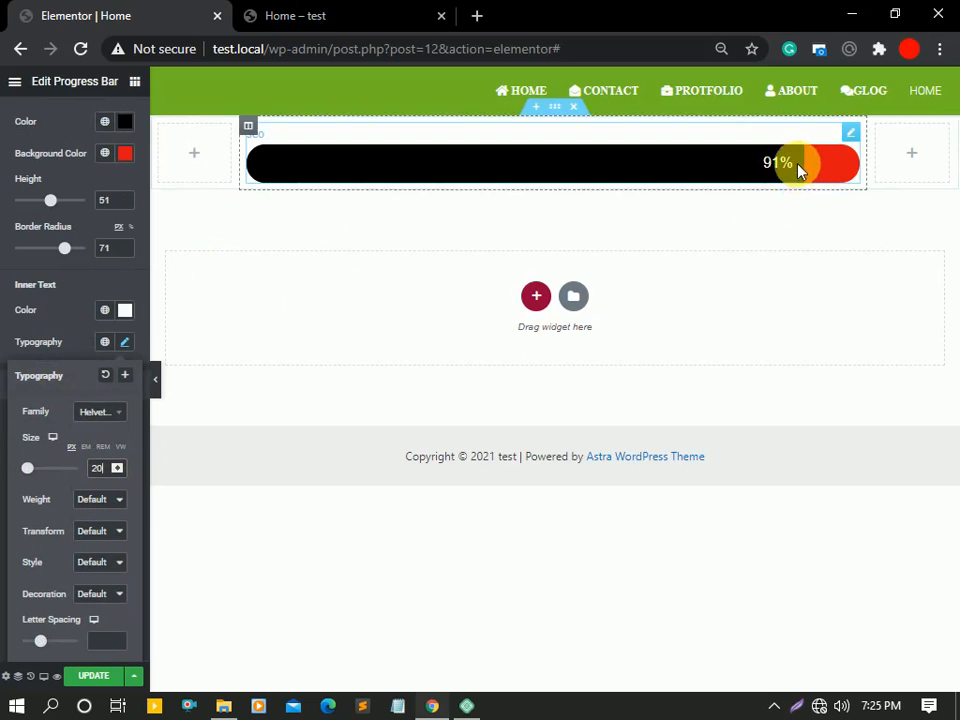
pyautogui.click(100, 502)
pyautogui.click(88, 622)
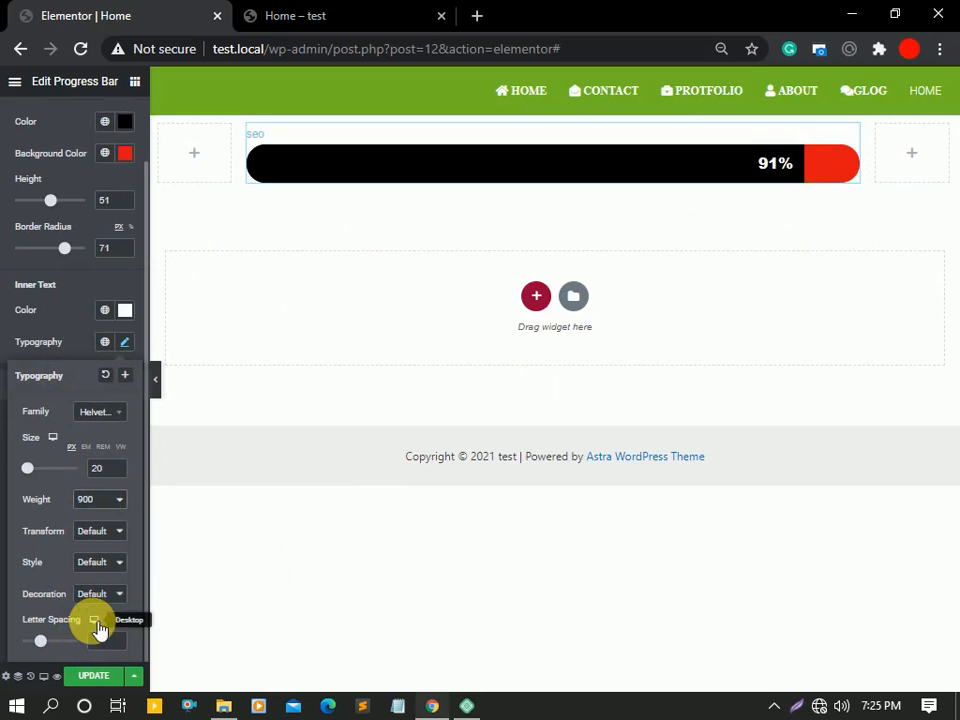
# Try the Underline decoration on the progress bar's inner text and return it to Default
pyautogui.click(90, 594)
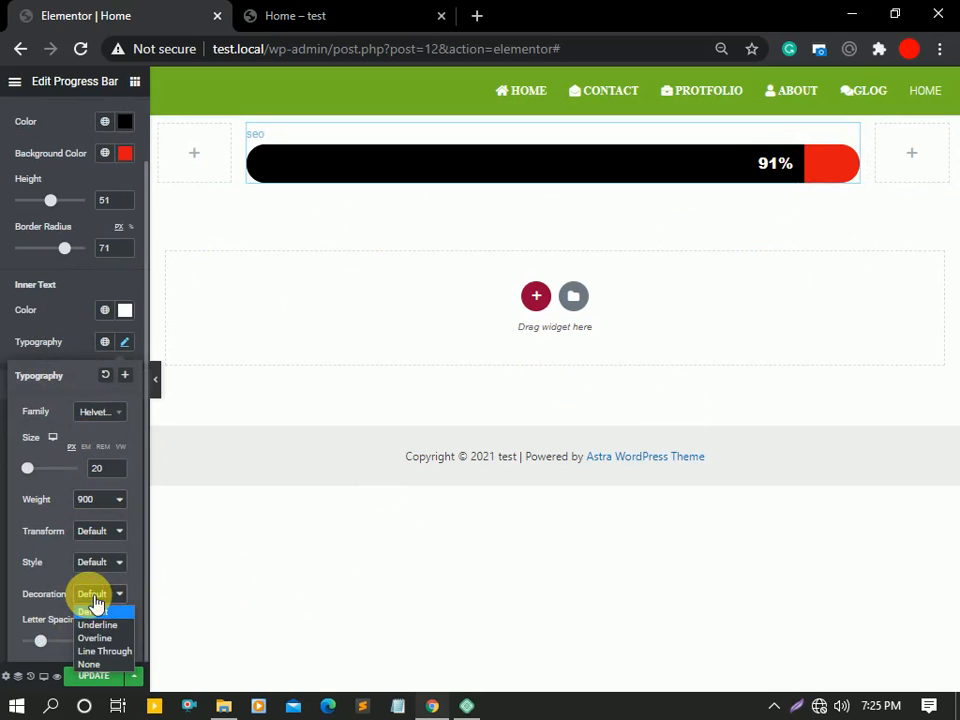
pyautogui.click(92, 624)
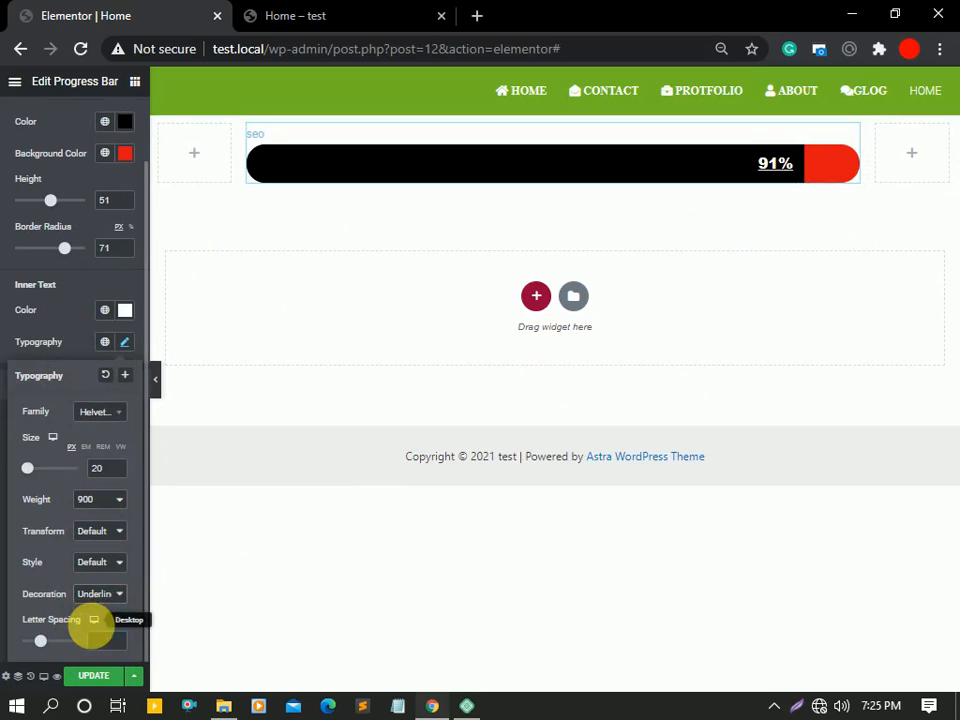
pyautogui.click(92, 594)
pyautogui.click(92, 611)
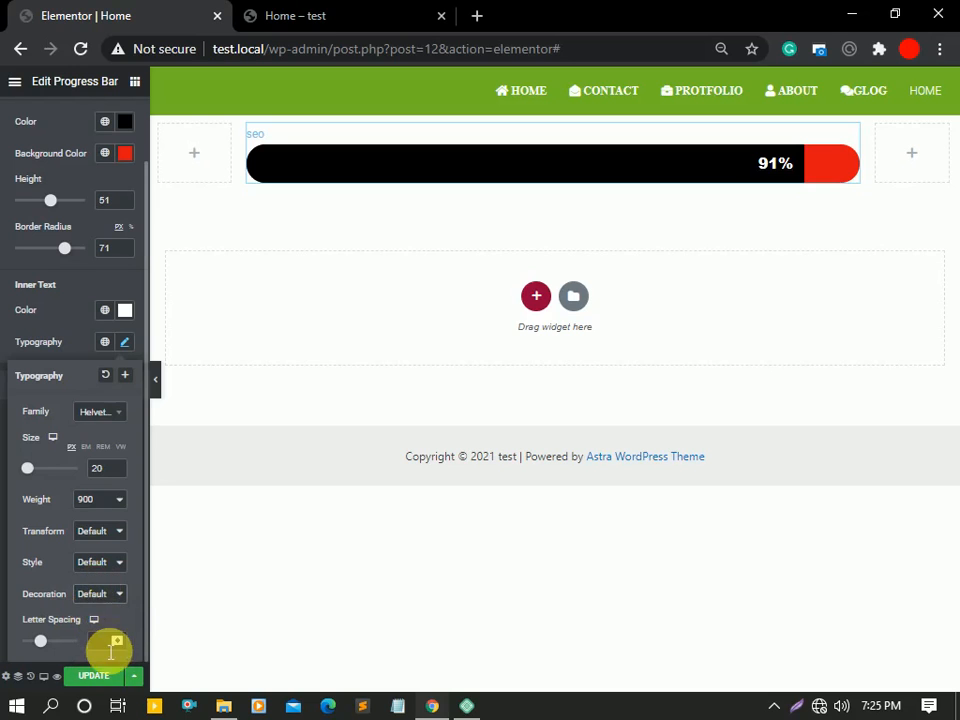
# Set the progress bar's inner text style to Italic and its transform to Uppercase
pyautogui.click(98, 566)
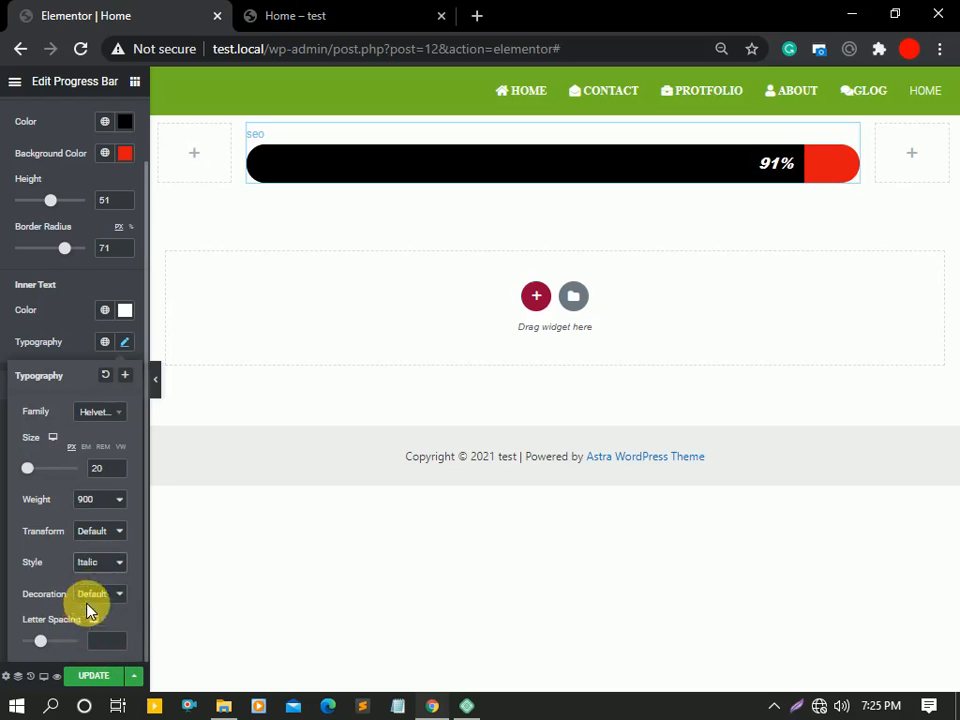
pyautogui.click(95, 566)
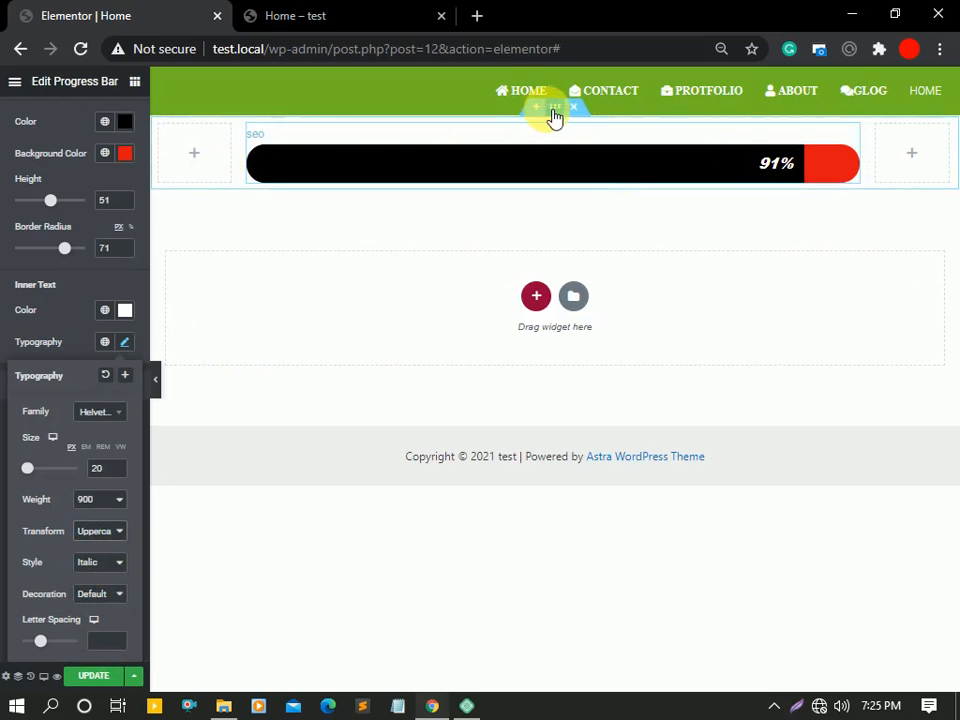
# Duplicate the section containing the seo progress bar and open the style settings of the copied progress bar
pyautogui.rightClick(553, 118)
pyautogui.click(566, 143)
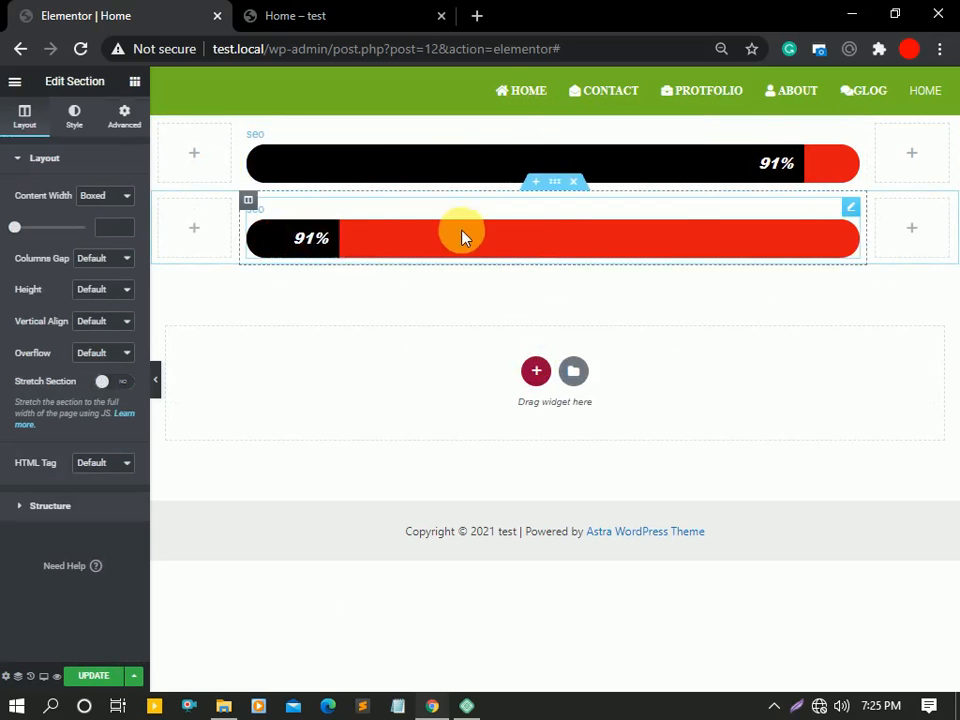
pyautogui.click(86, 130)
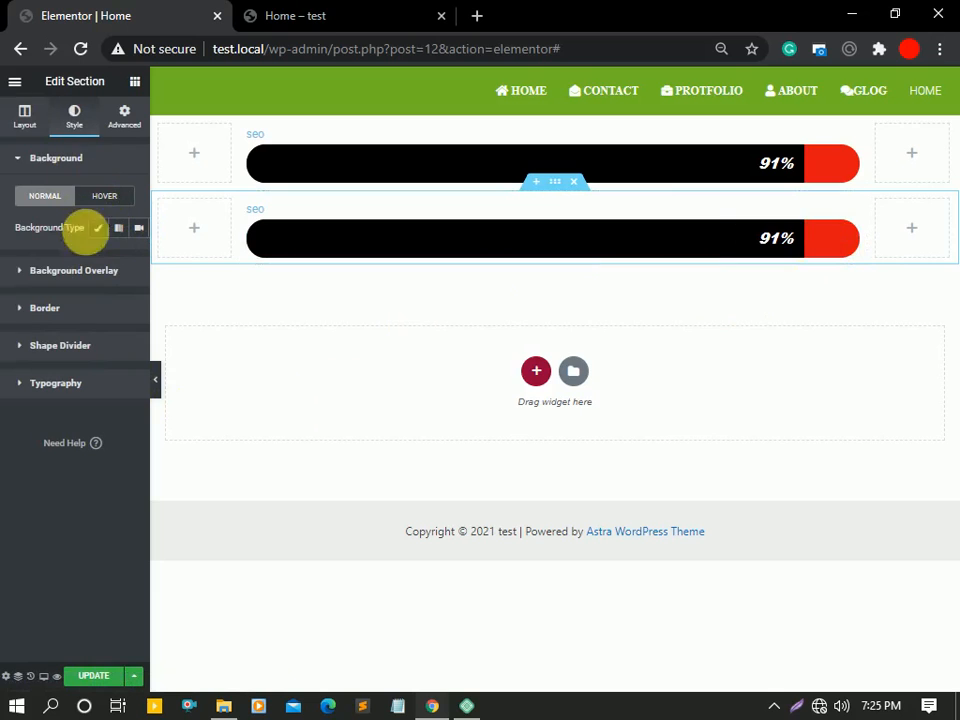
pyautogui.click(340, 237)
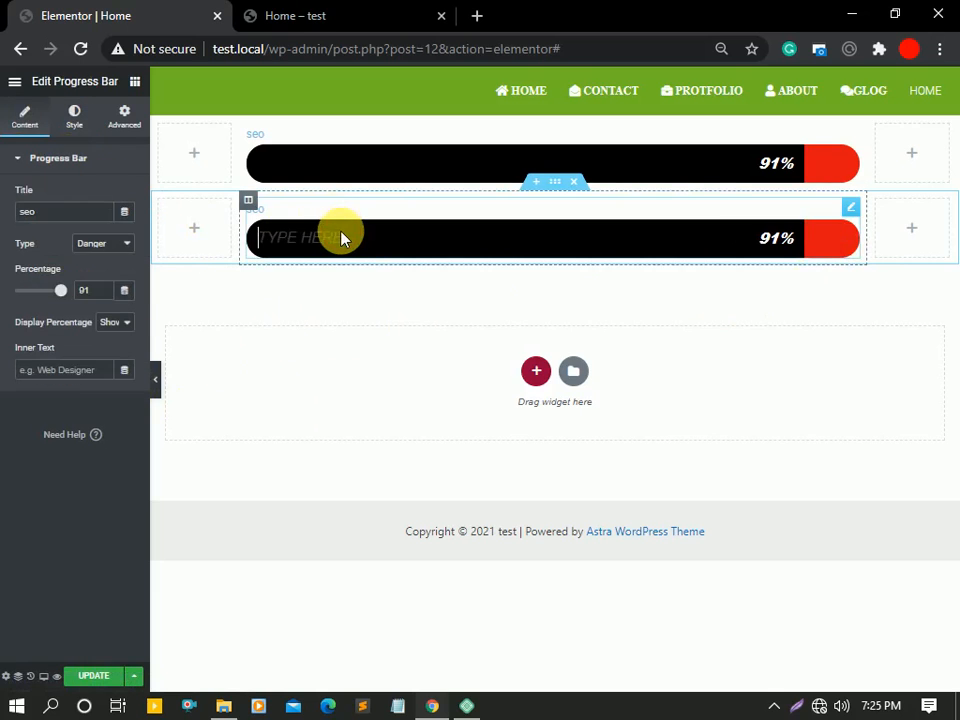
pyautogui.click(79, 128)
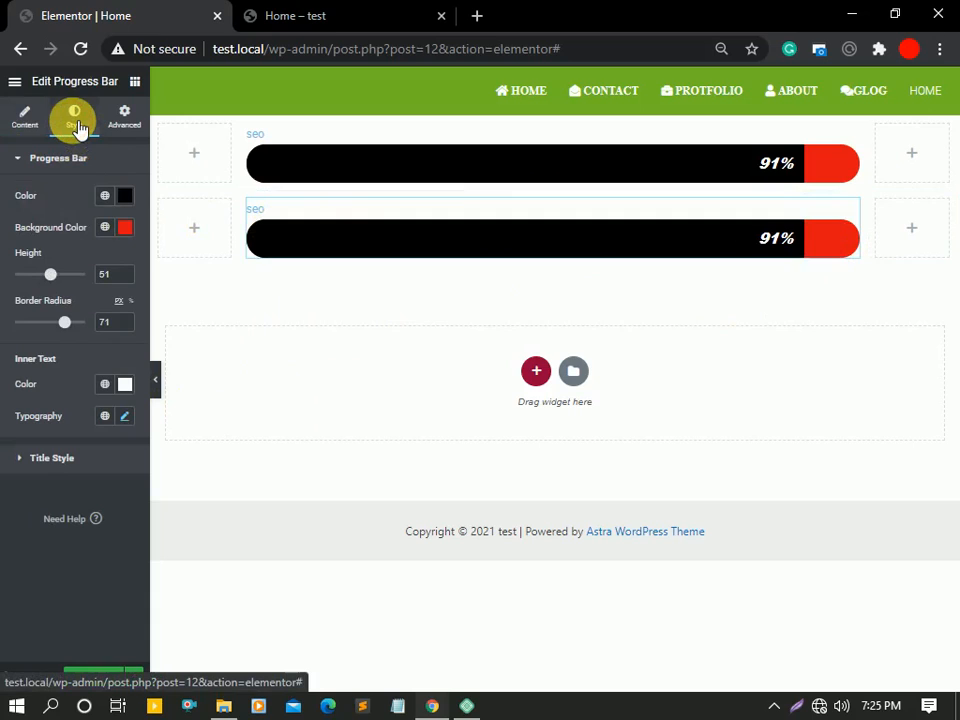